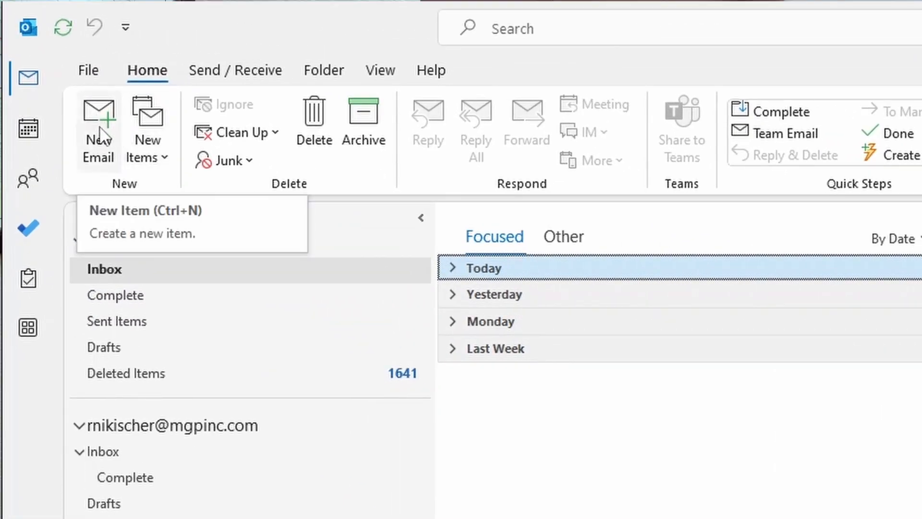
Step: Start a new email and address it to the two external recipients
click(98, 126)
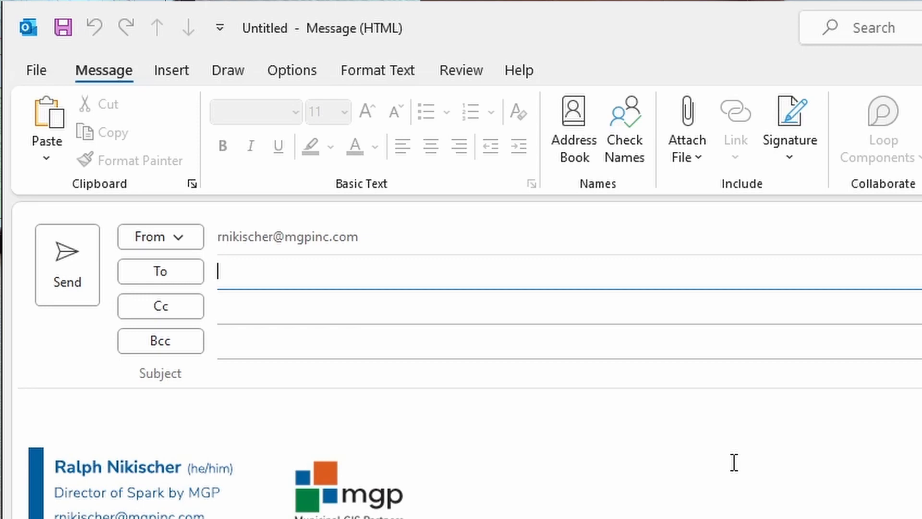
text(rjn)
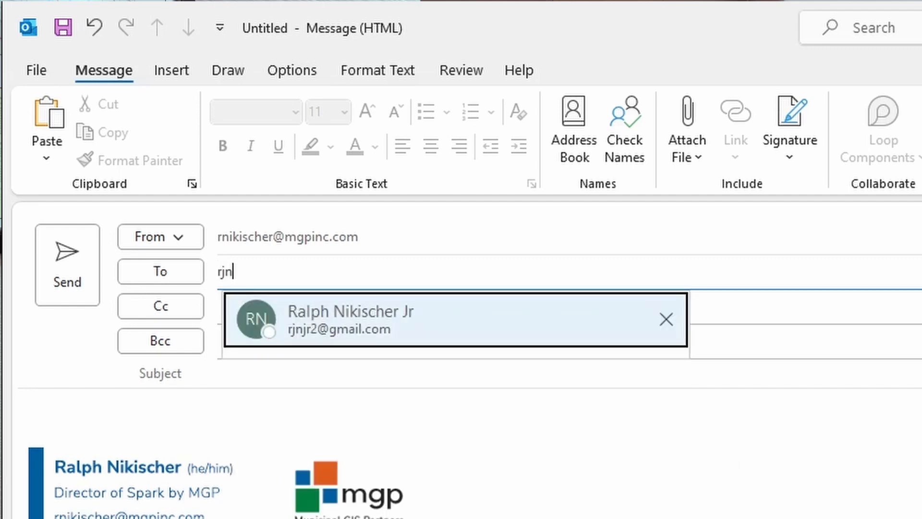
key(Return)
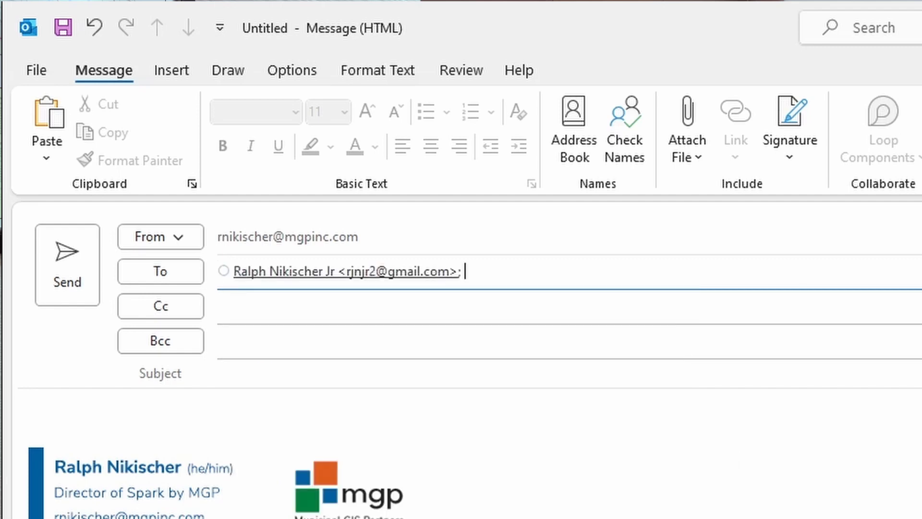
text(ift)
key(Return)
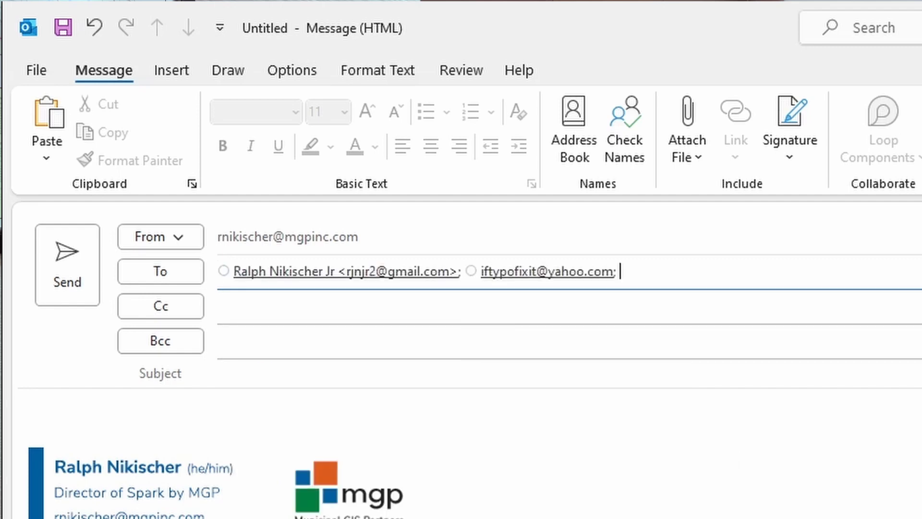
Step: Enter "Business Development Grant" as the subject of the email
click(326, 373)
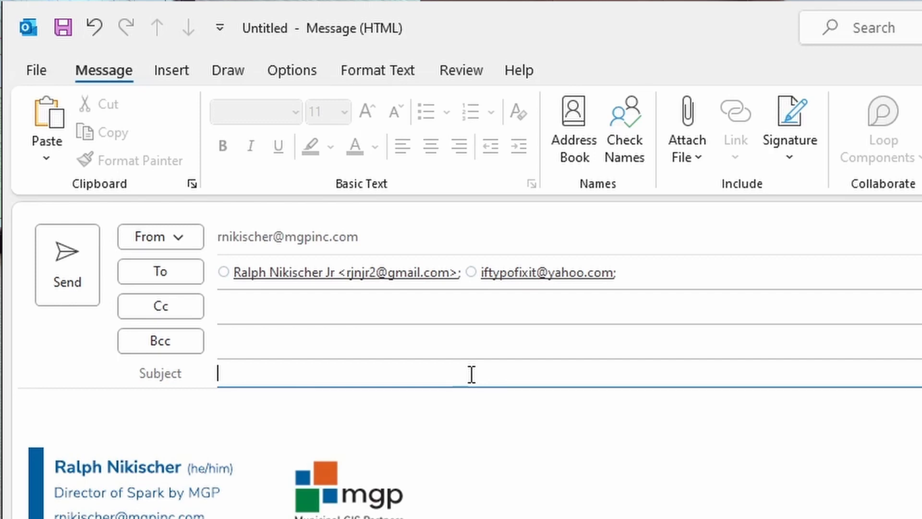
text(Business D)
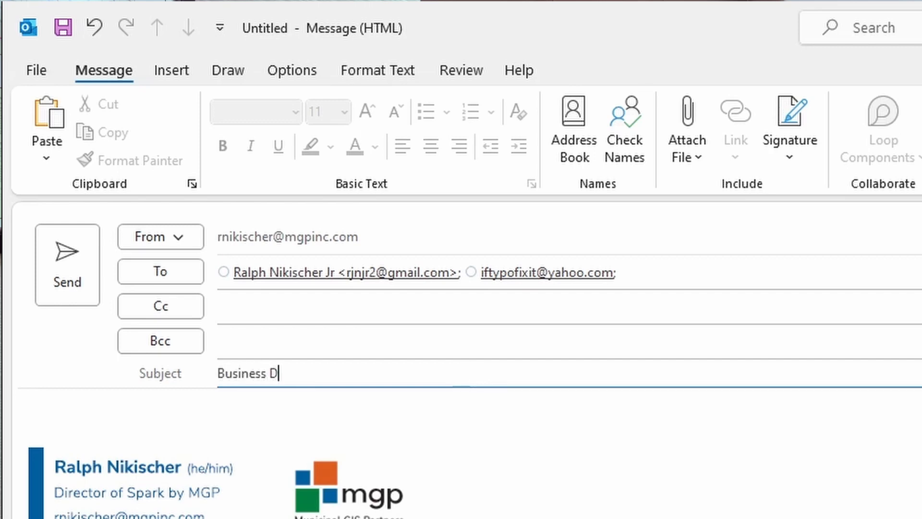
text(evelopment Grant)
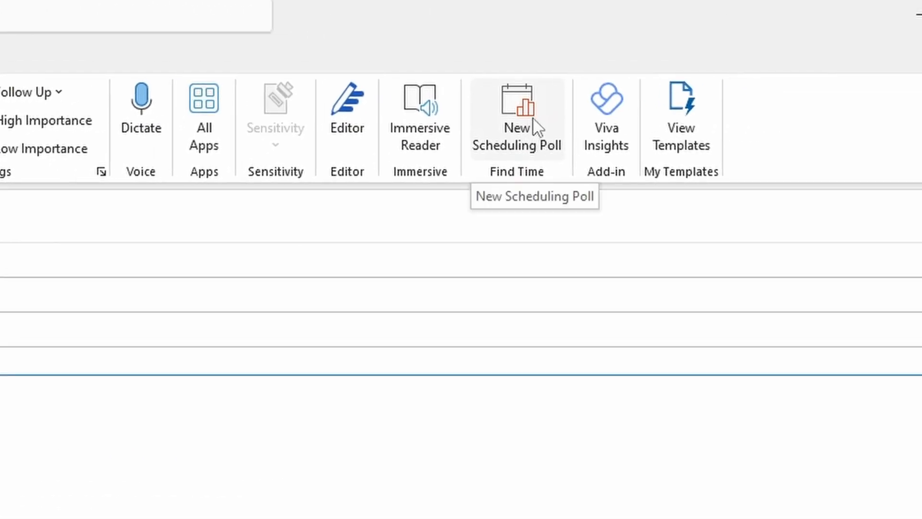
Step: Start a new scheduling poll for the email and set the meeting duration to 01:00
click(533, 127)
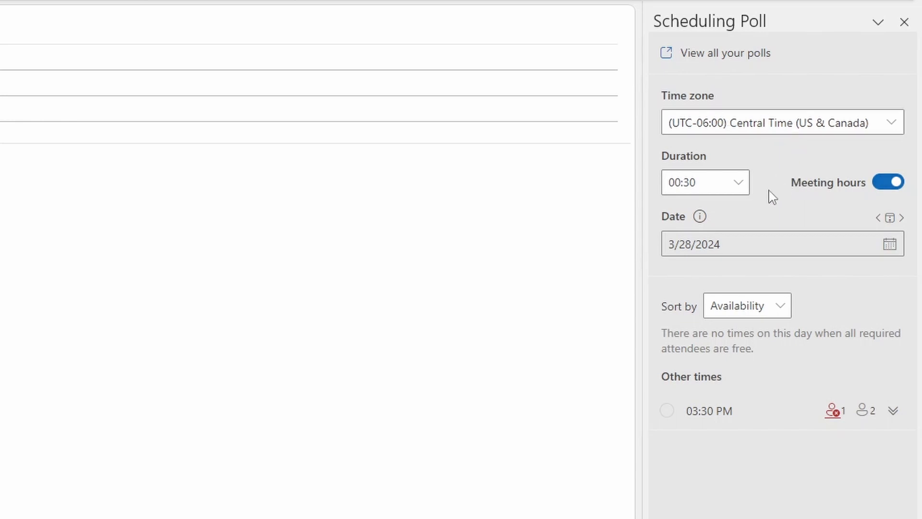
click(740, 183)
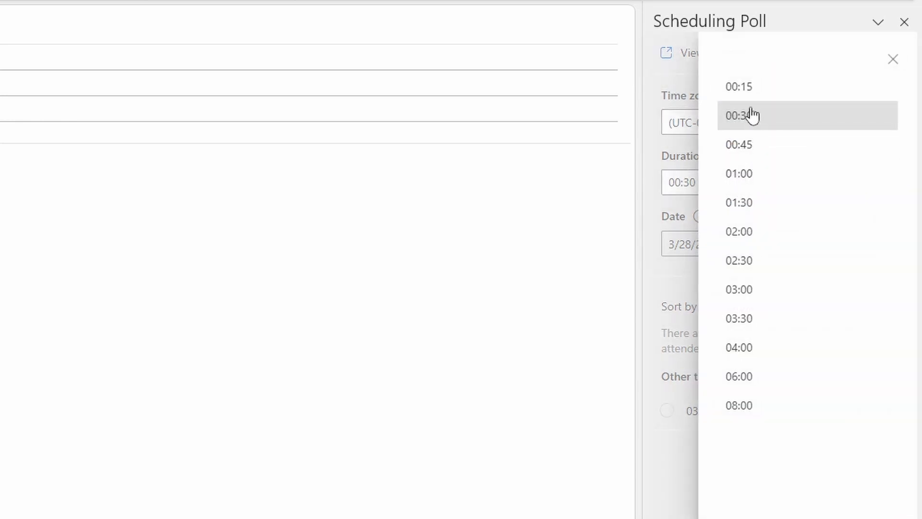
click(776, 184)
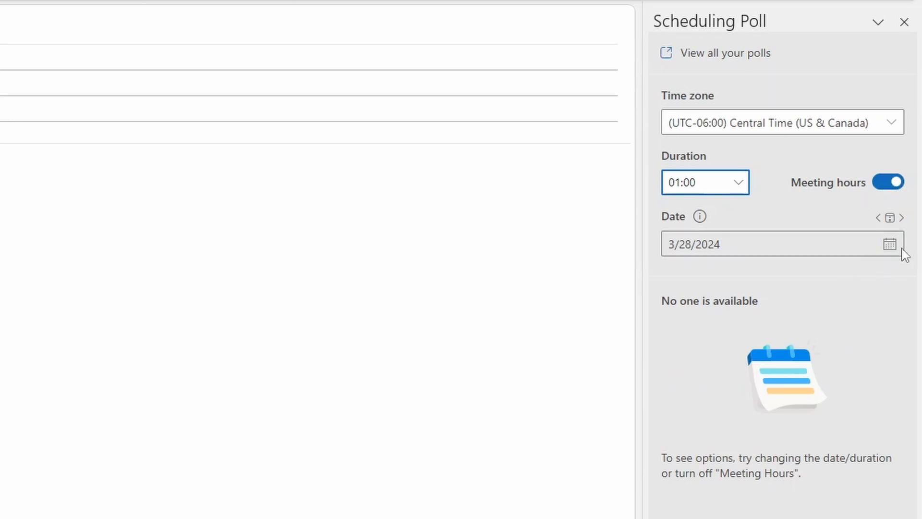
Step: Advance the poll date to 3/29/2024 and examine the attendees' availability for that day's time slots
click(905, 220)
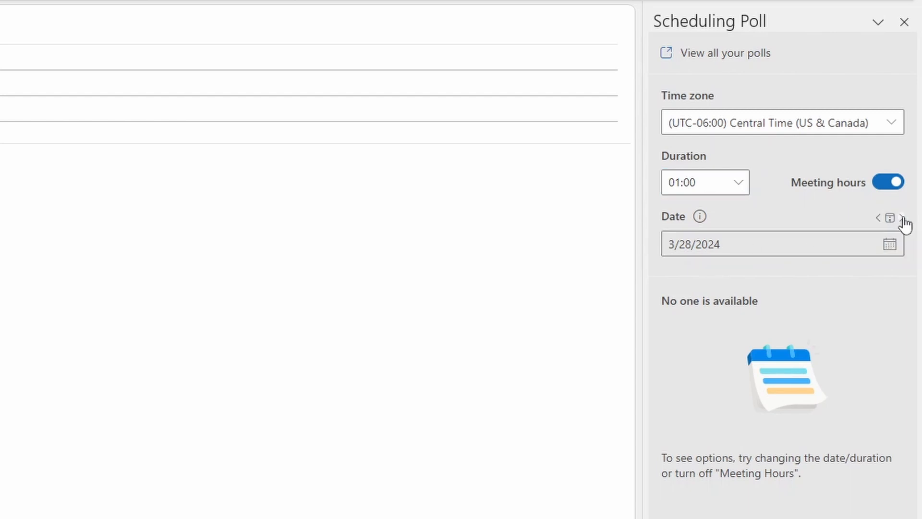
click(904, 219)
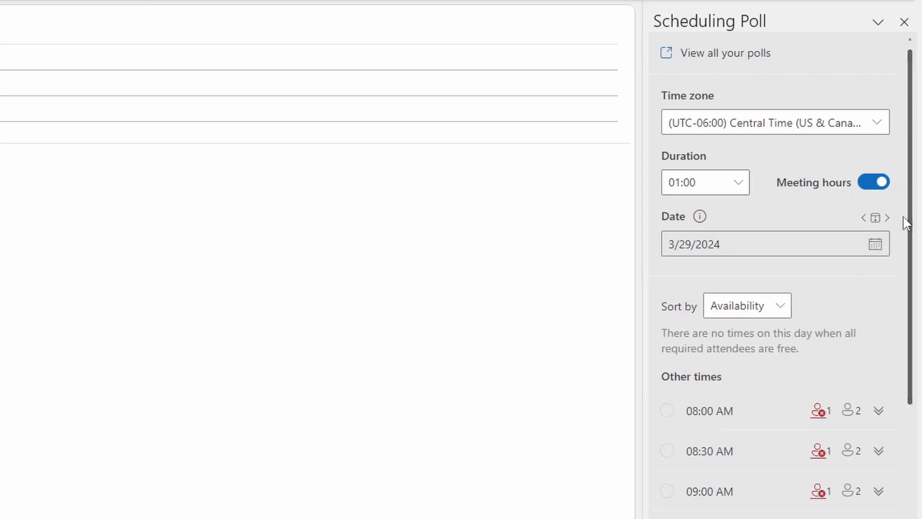
scroll(728, 266, down, 4)
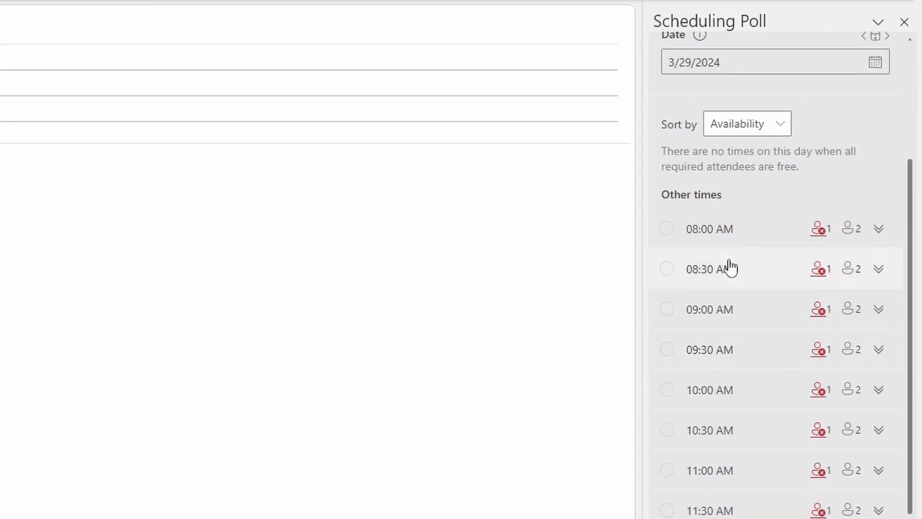
scroll(735, 267, down, 4)
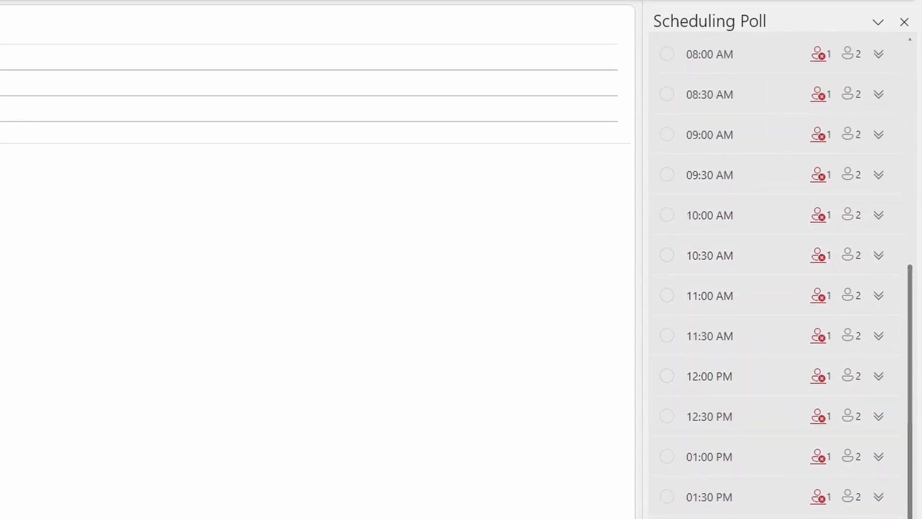
scroll(745, 302, up, 8)
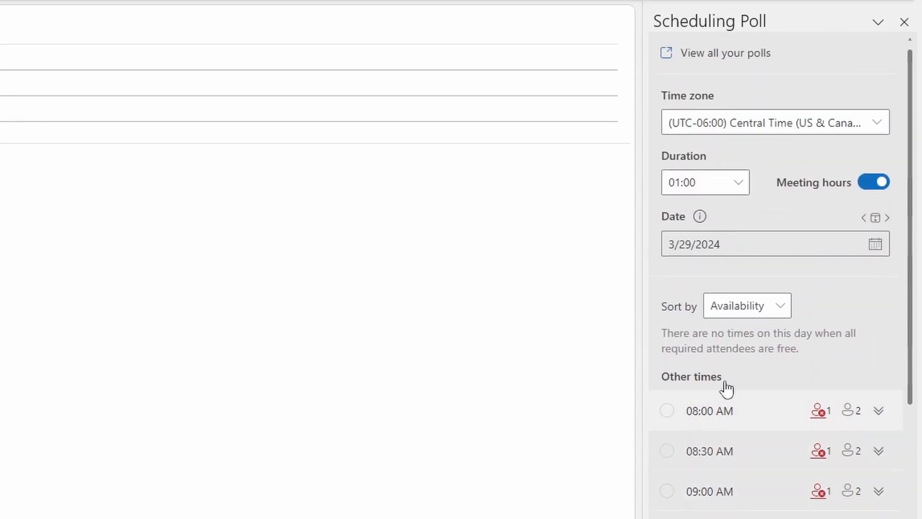
Step: Set the poll date to 4/2/2024 and select the 02:00 PM, 02:30 PM and 03:00 PM slots
click(875, 245)
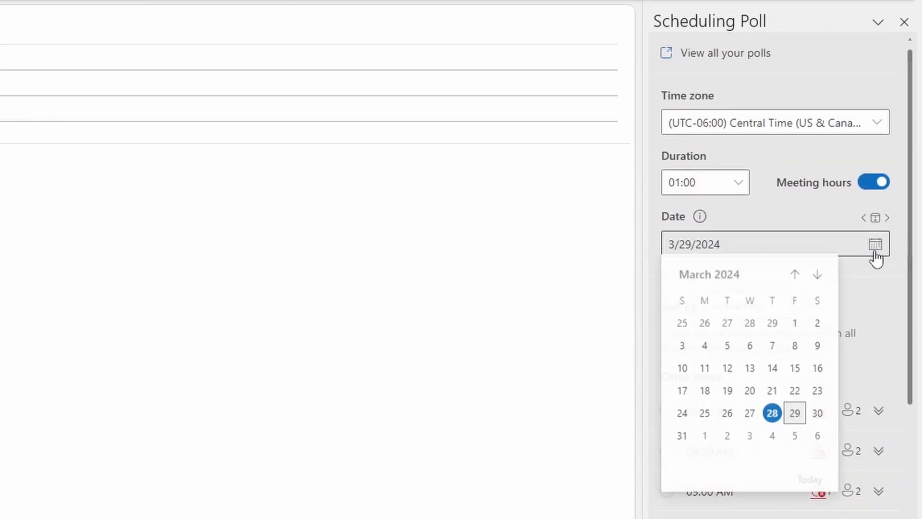
click(705, 439)
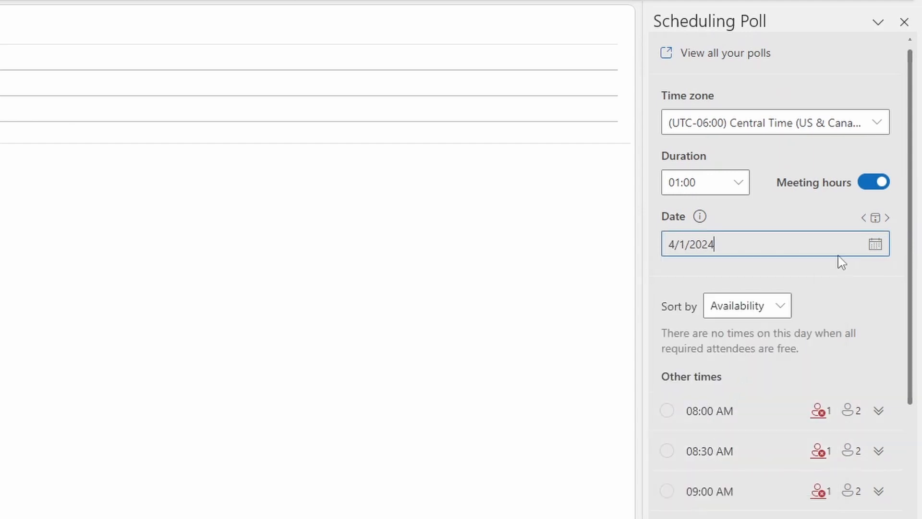
click(887, 219)
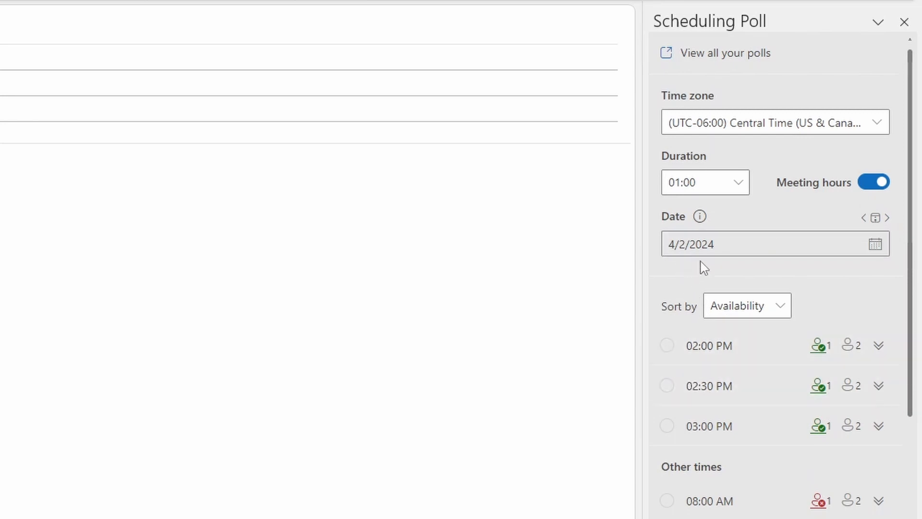
click(670, 353)
click(669, 392)
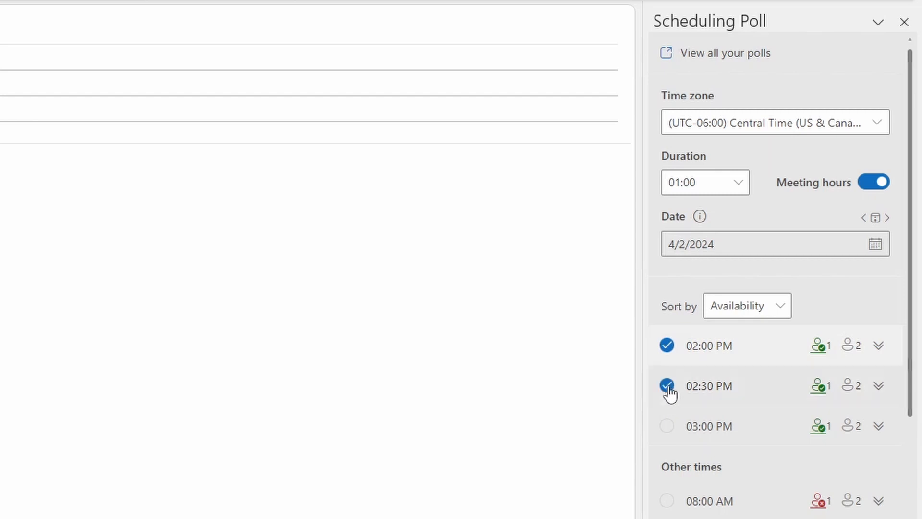
click(678, 437)
Step: Add 03:00 PM on 4/3/2024 and 11:00 AM, 02:00 PM and 03:00 PM on 4/4/2024, and confirm the time selection
click(888, 220)
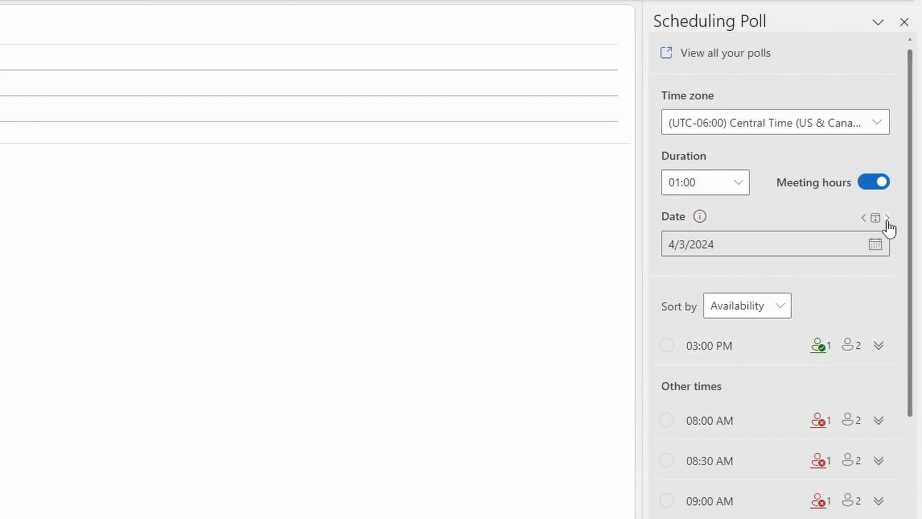
click(668, 346)
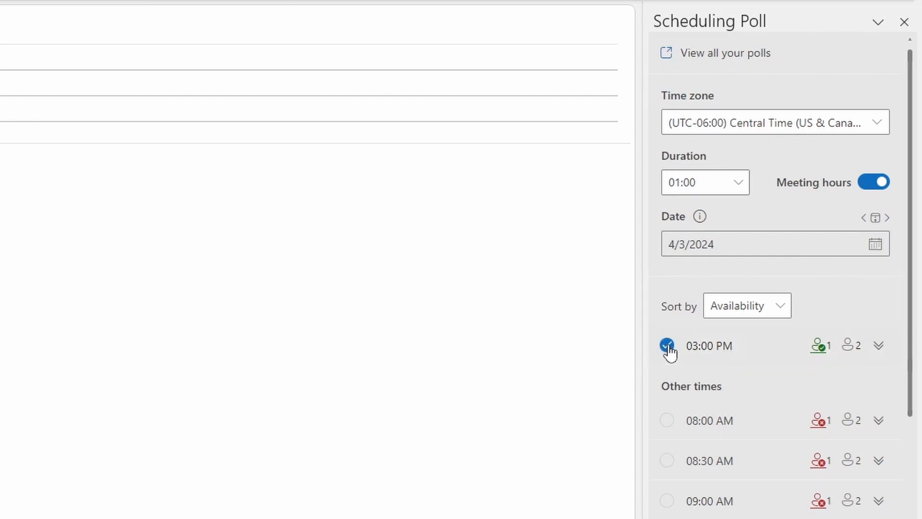
click(887, 218)
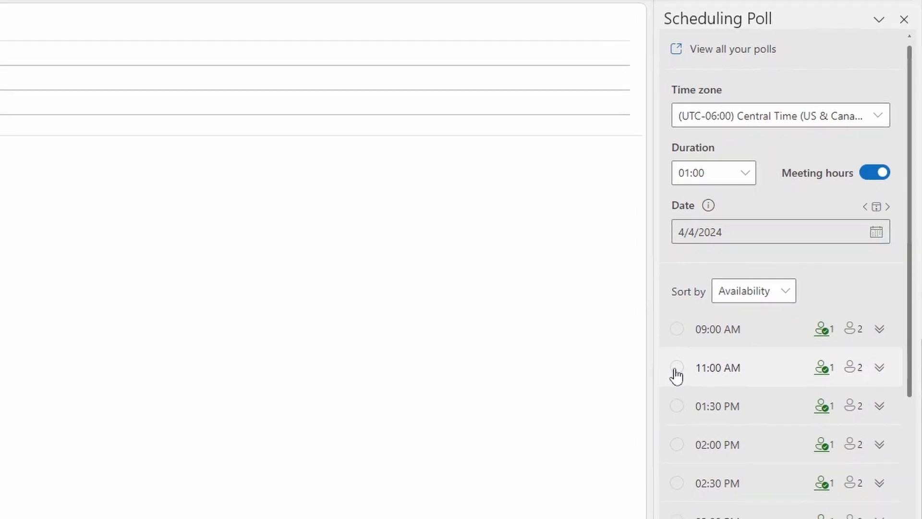
click(668, 386)
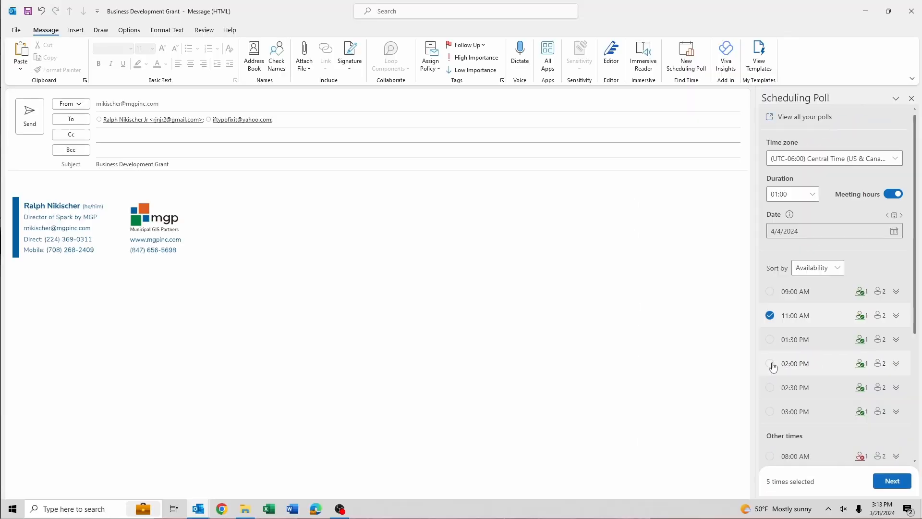
click(771, 365)
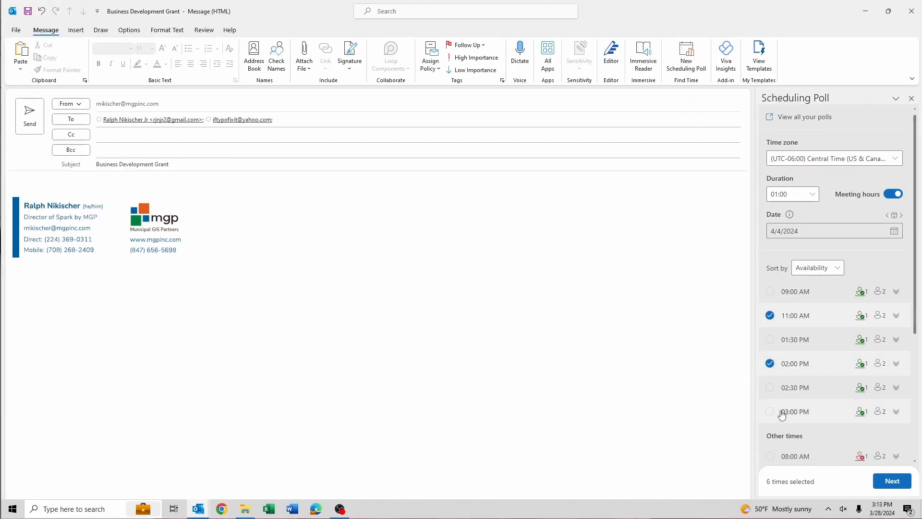
click(771, 411)
click(893, 489)
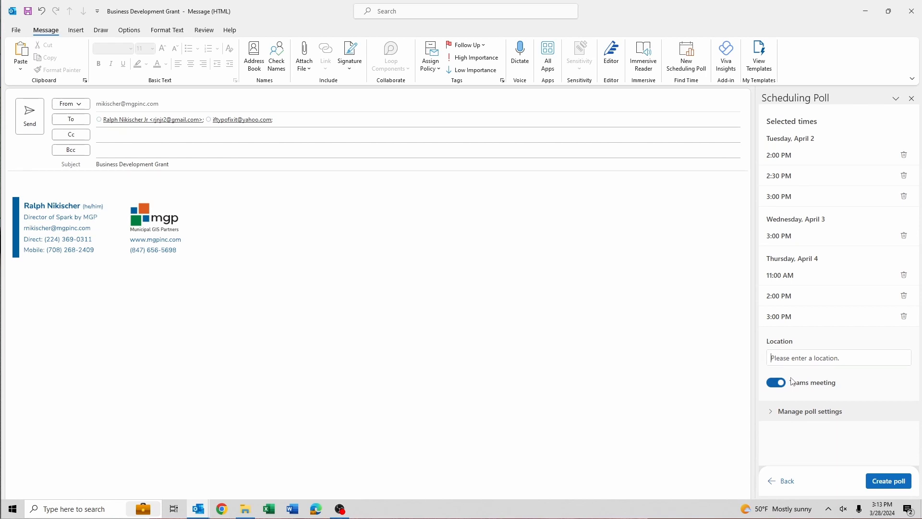
Step: Review the scheduling poll's management settings and create the poll
click(771, 414)
scroll(841, 399, down, 1)
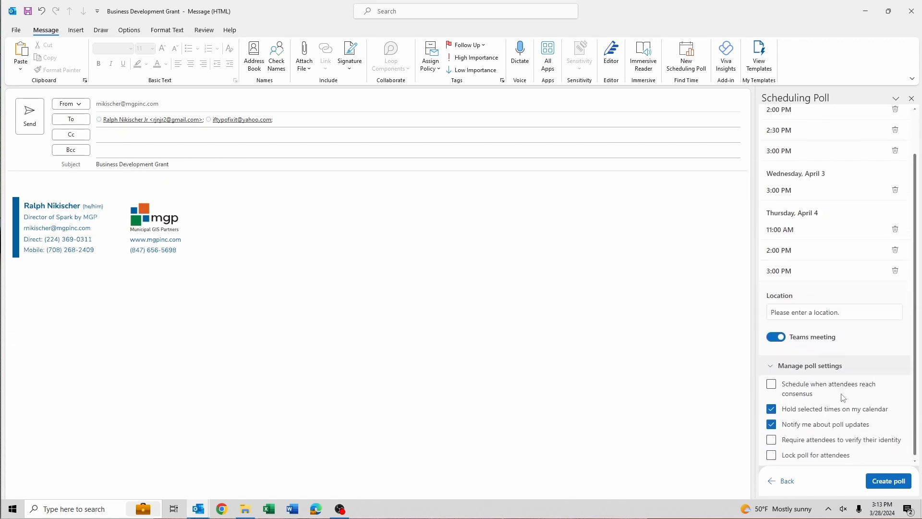
mouse_move(870, 396)
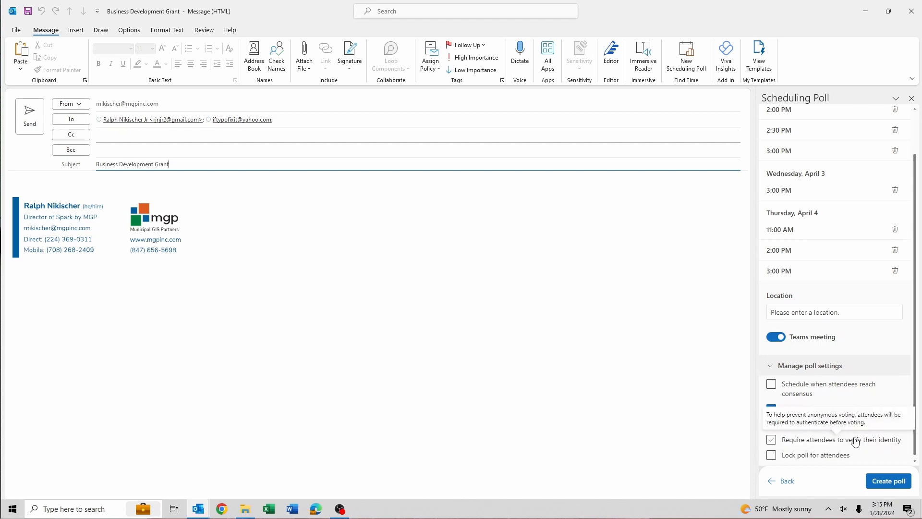
click(890, 482)
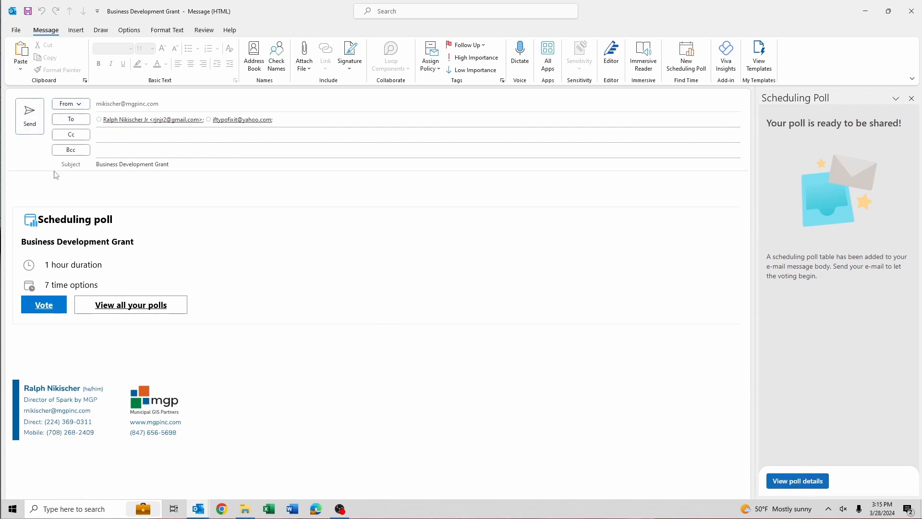
Step: Write "Please let me know when you are free based on the poll options linked below." above the poll and send the email
click(64, 186)
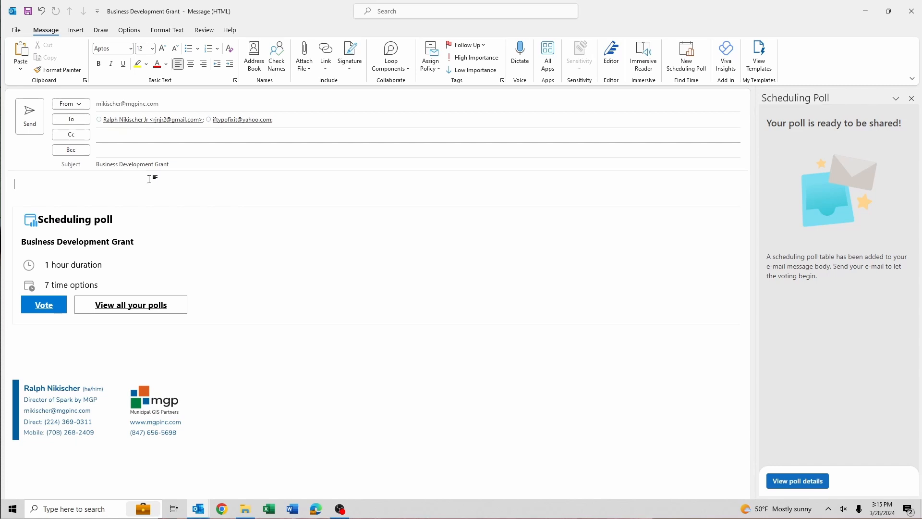
text(Please let me know when)
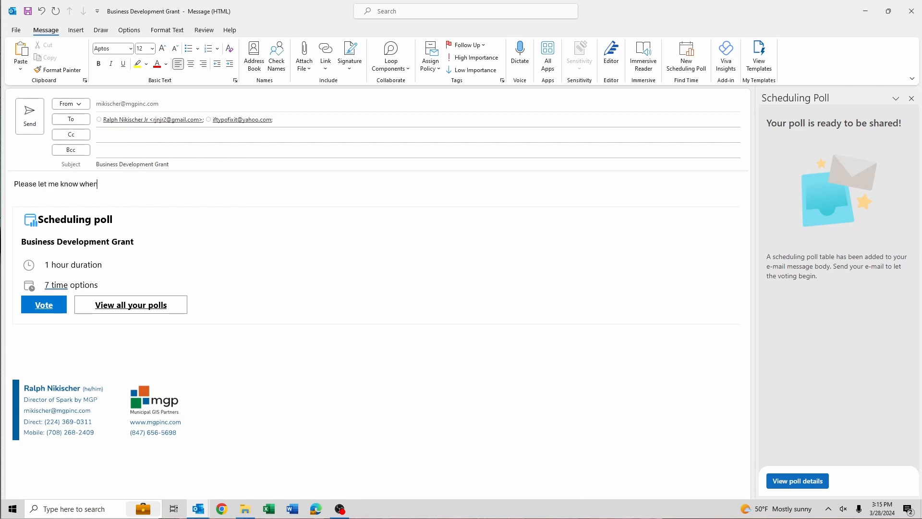
text( you are fee)
key(BackSpace)
key(BackSpace)
text(ree based on the poll options)
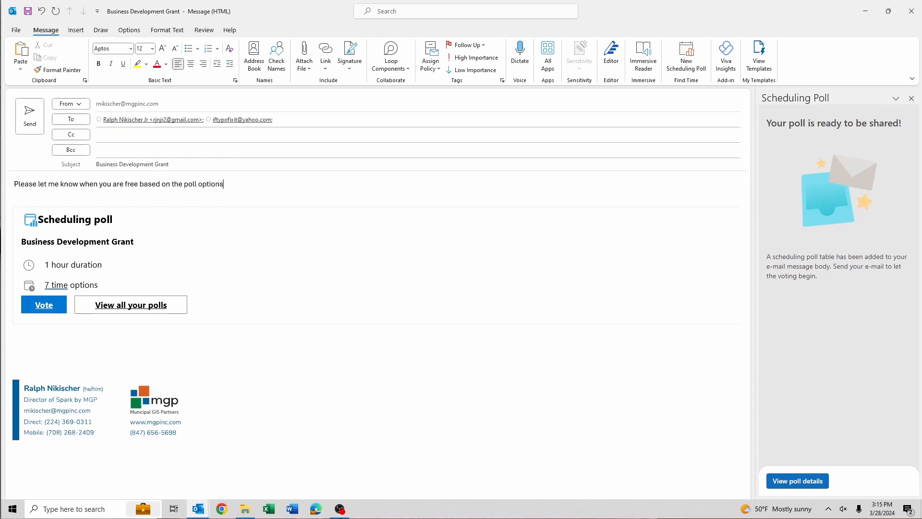
text( linked below.)
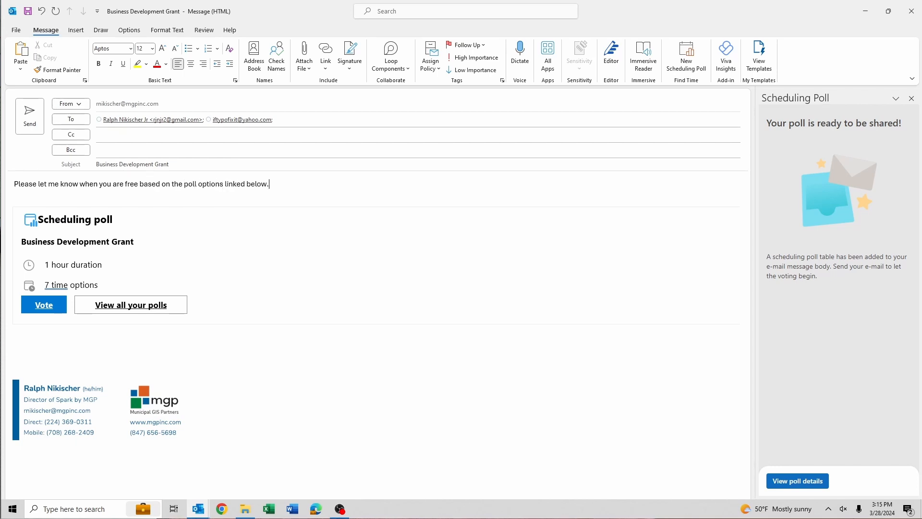
click(30, 118)
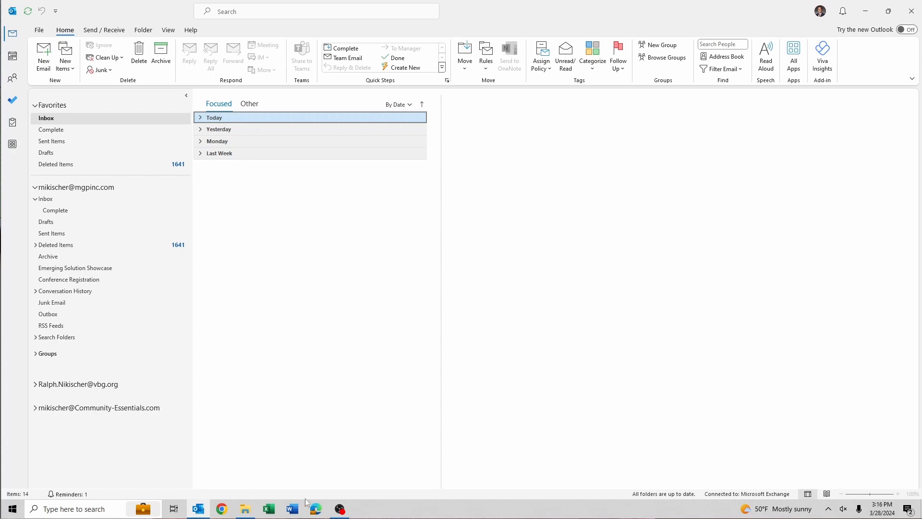
Step: Switch to Chrome and open the voting page from the scheduling poll email received in Gmail
click(222, 509)
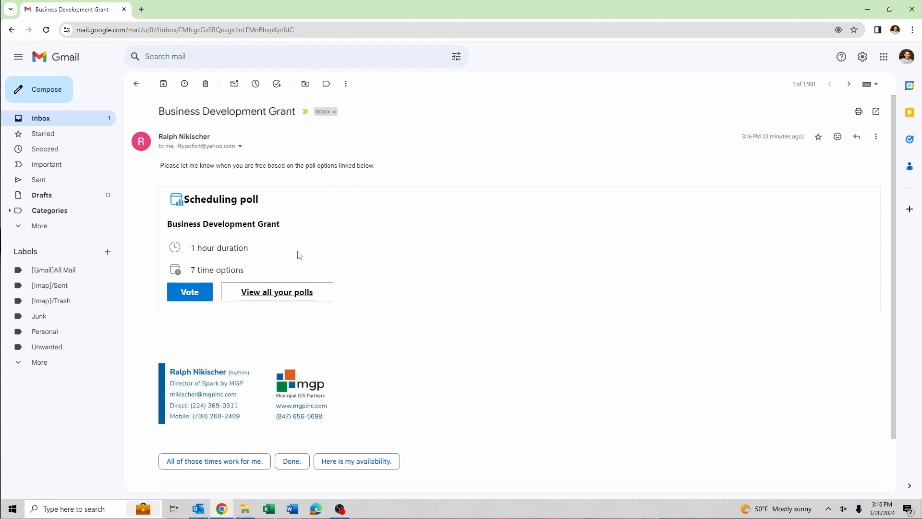
click(190, 293)
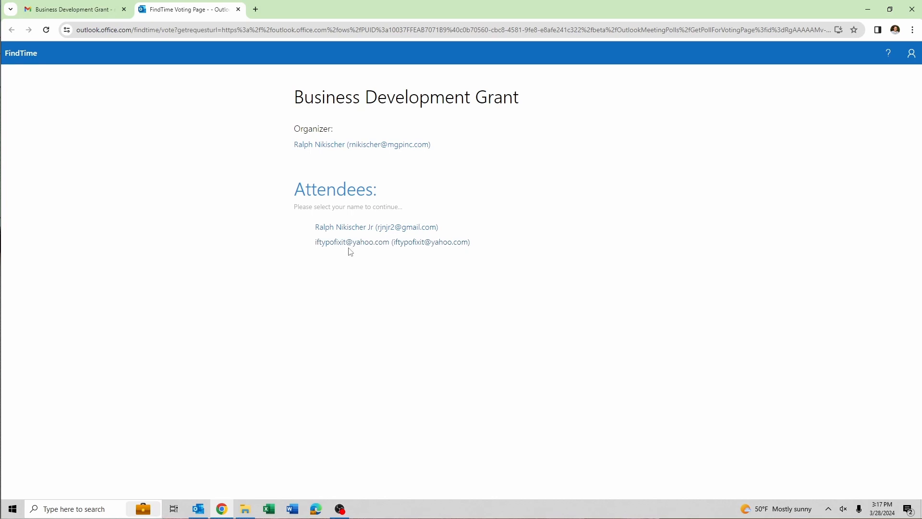
Step: Choose the Gmail attendee as voter and vote Yes for 2:00 PM and 2:30 PM and Prefer for 3:00 PM on Tuesday, April 2
click(353, 229)
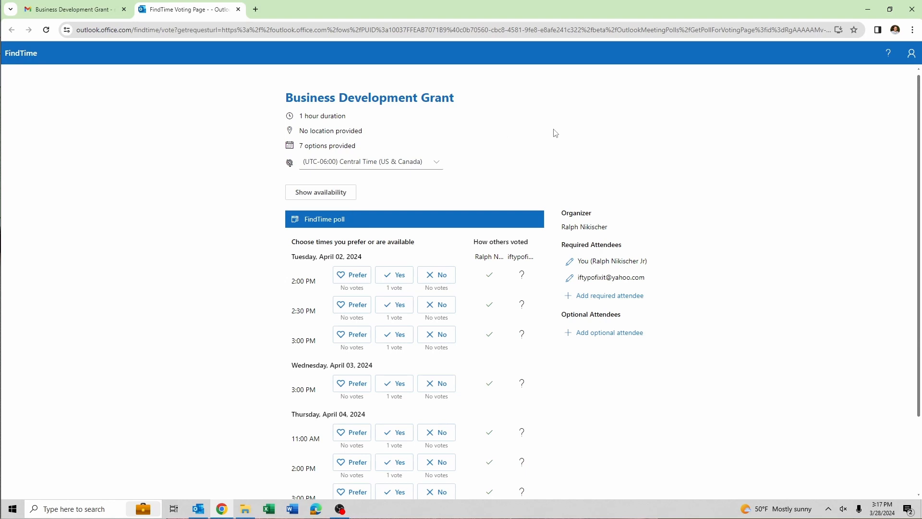
scroll(498, 128, down, 1)
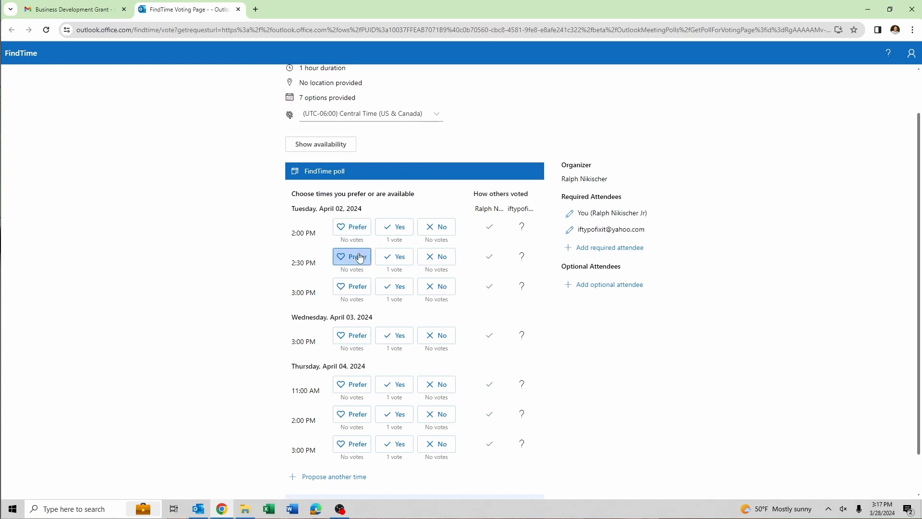
click(399, 228)
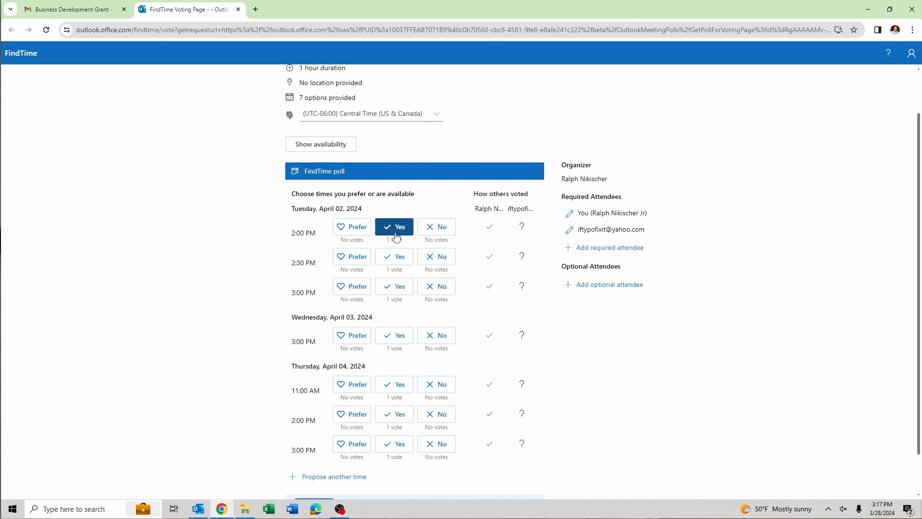
click(396, 258)
click(355, 287)
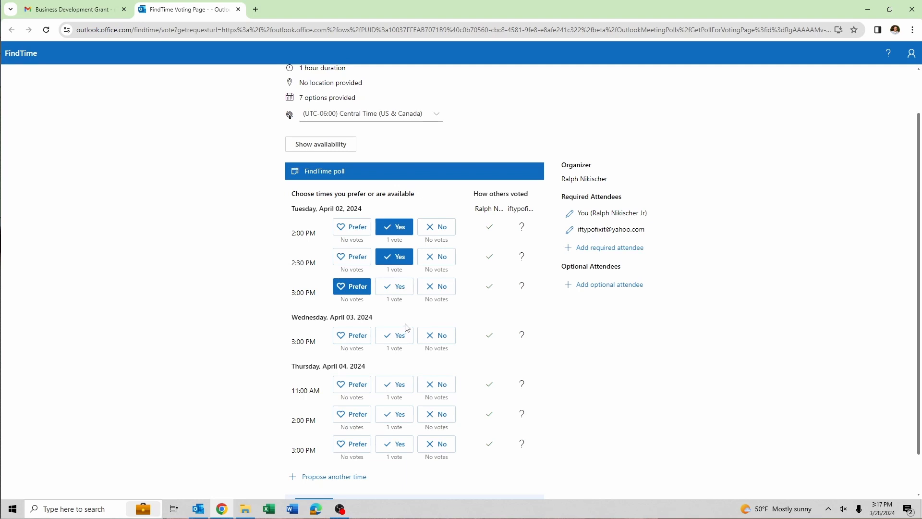
Step: Vote No for 11:00 AM and 2:00 PM and Yes for 3:00 PM on Thursday, April 4, and submit the votes
click(436, 385)
click(439, 414)
click(394, 444)
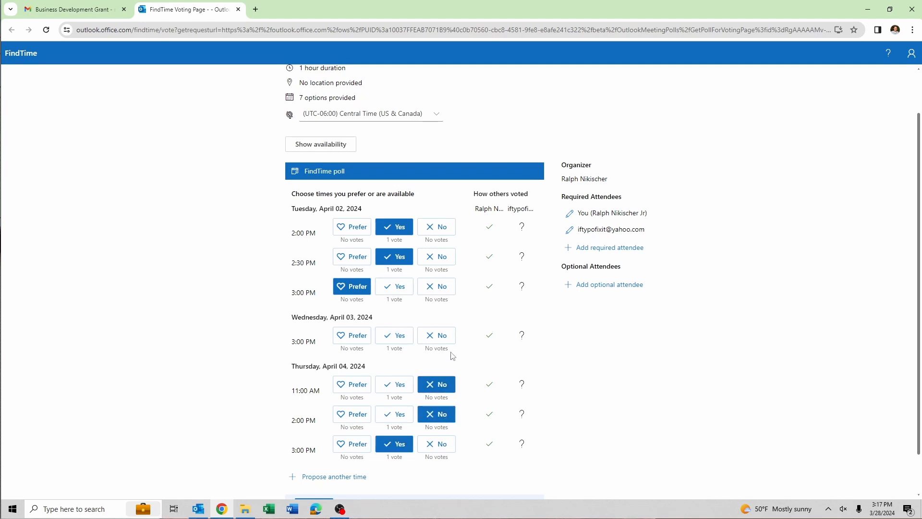
scroll(450, 356, down, 1)
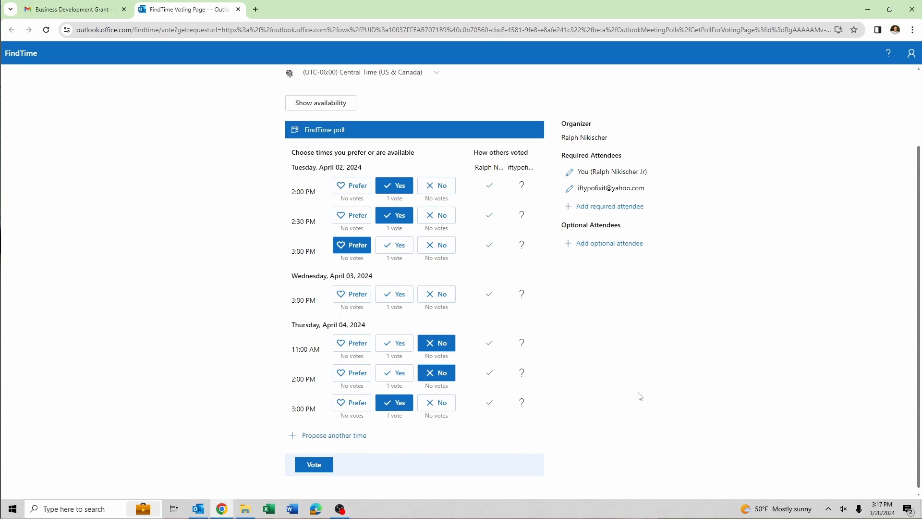
scroll(553, 406, up, 2)
scroll(344, 243, down, 2)
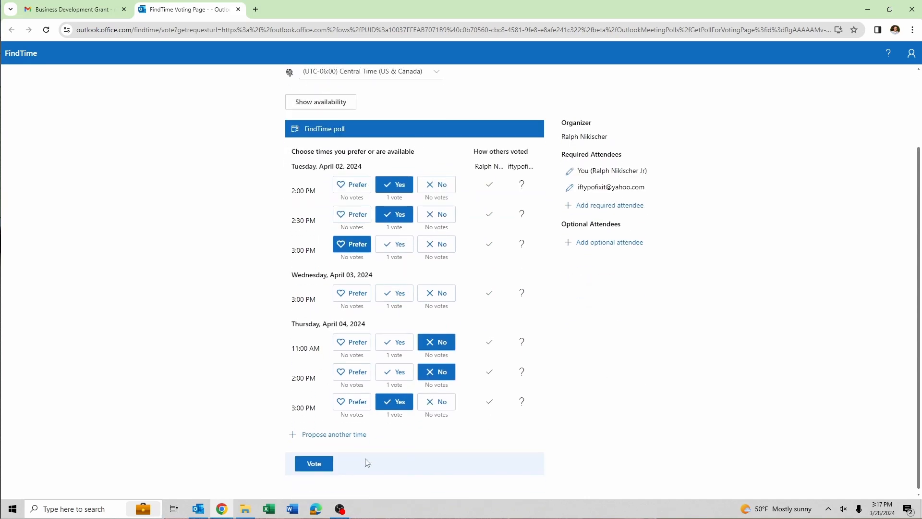
click(317, 464)
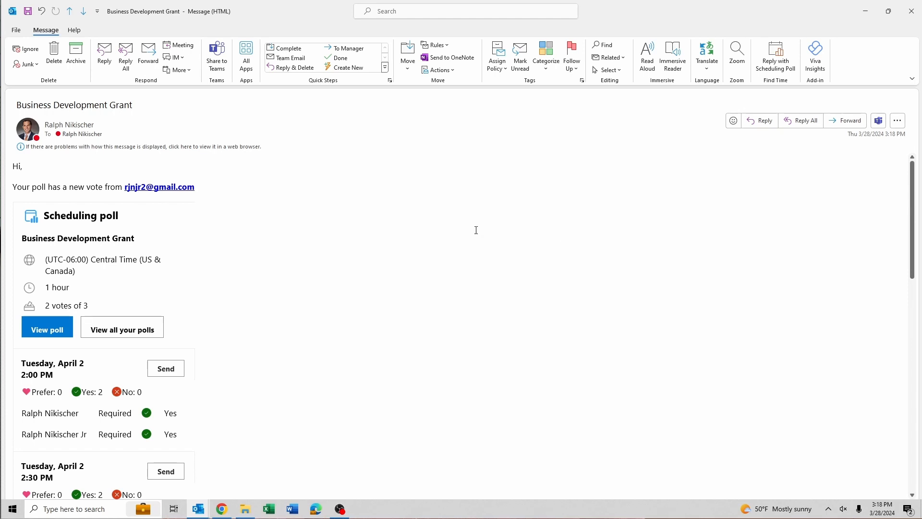
Step: Review the votes in Outlook's new-vote notification email and open the Business Development Grant poll from the dashboard of all polls
scroll(140, 229, down, 1)
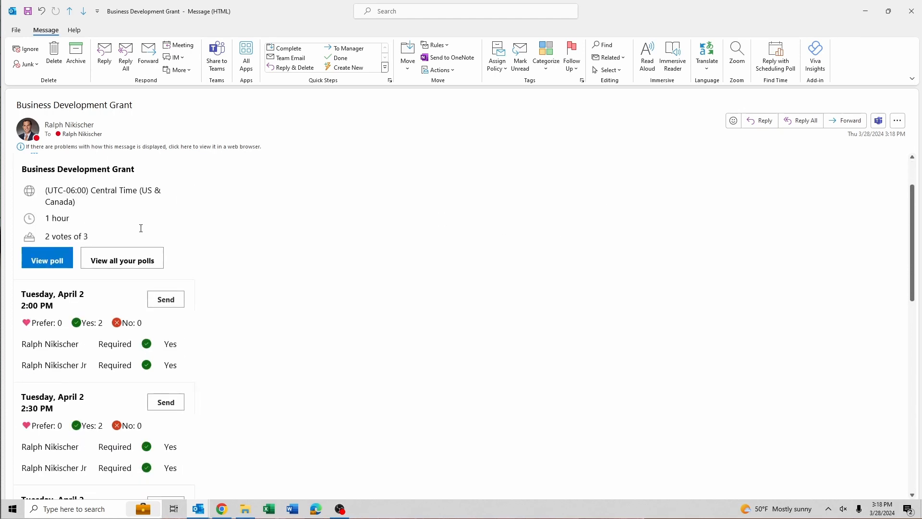
scroll(72, 260, up, 1)
scroll(61, 273, down, 6)
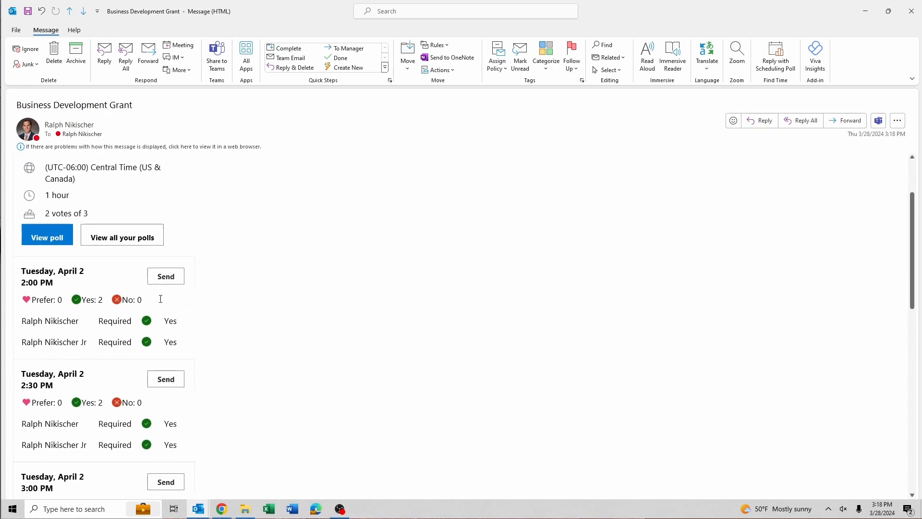
scroll(100, 279, down, 8)
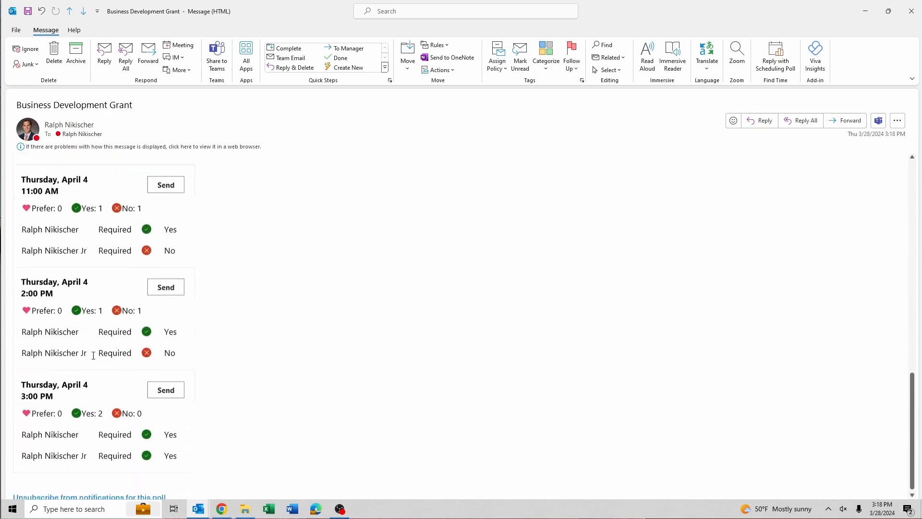
scroll(98, 381, up, 3)
scroll(98, 381, up, 10)
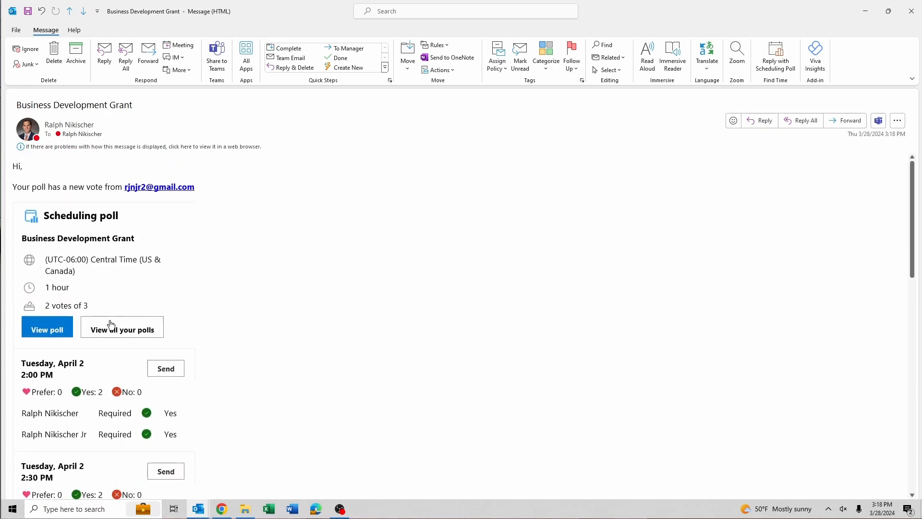
click(130, 336)
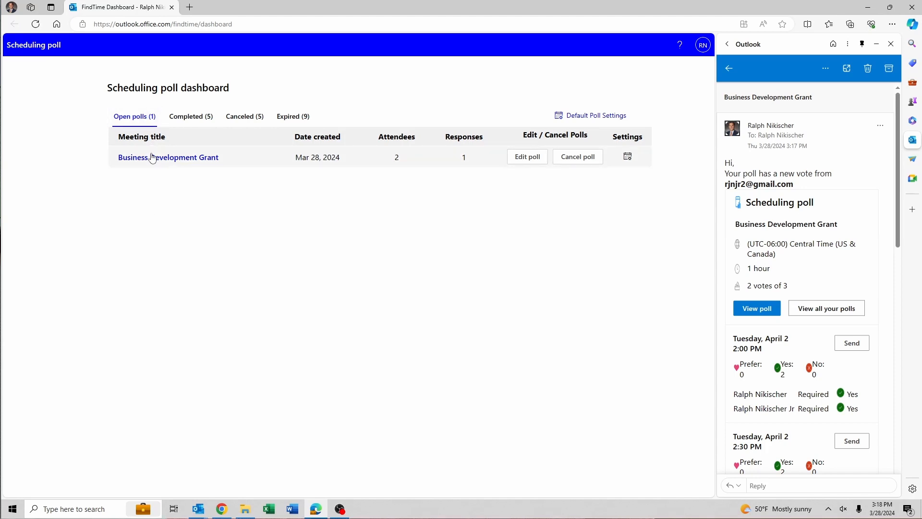
click(183, 162)
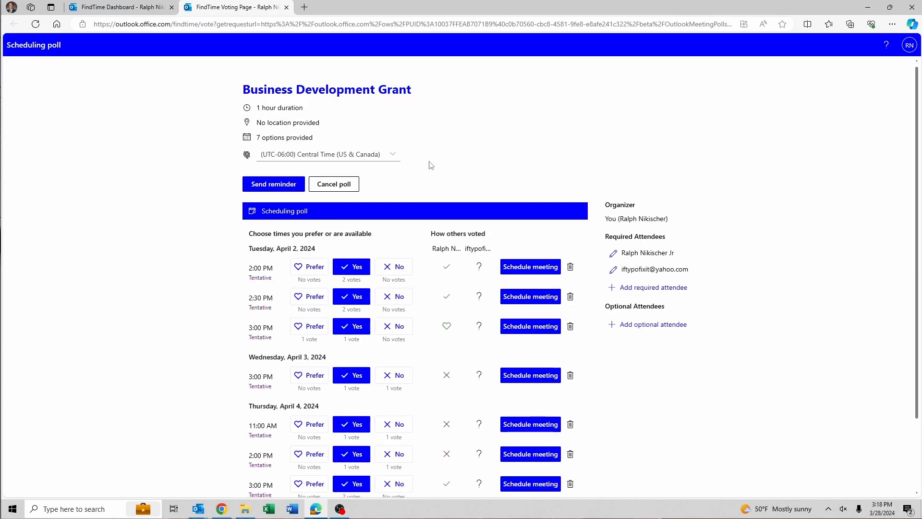
Step: Start scheduling the meeting from the poll's Tuesday, April 2, 3:00 PM option and move the new event window clear for editing
scroll(431, 165, down, 1)
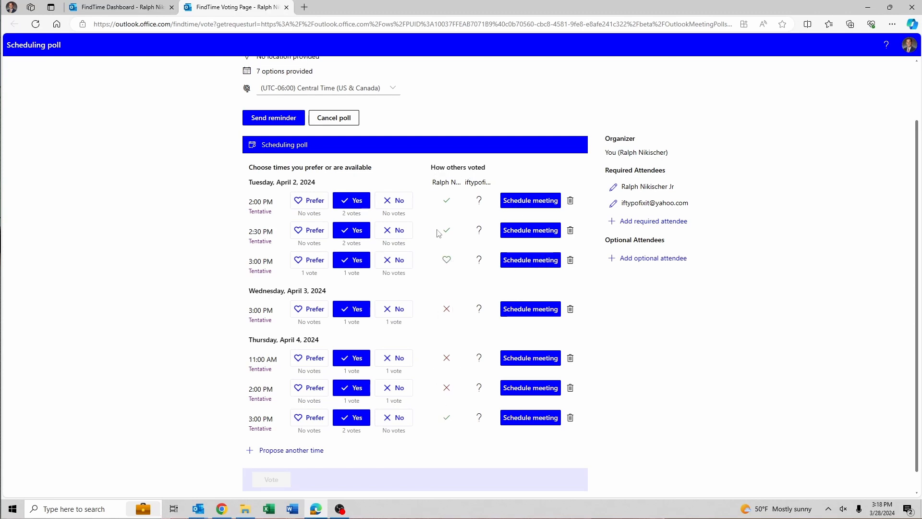
click(540, 262)
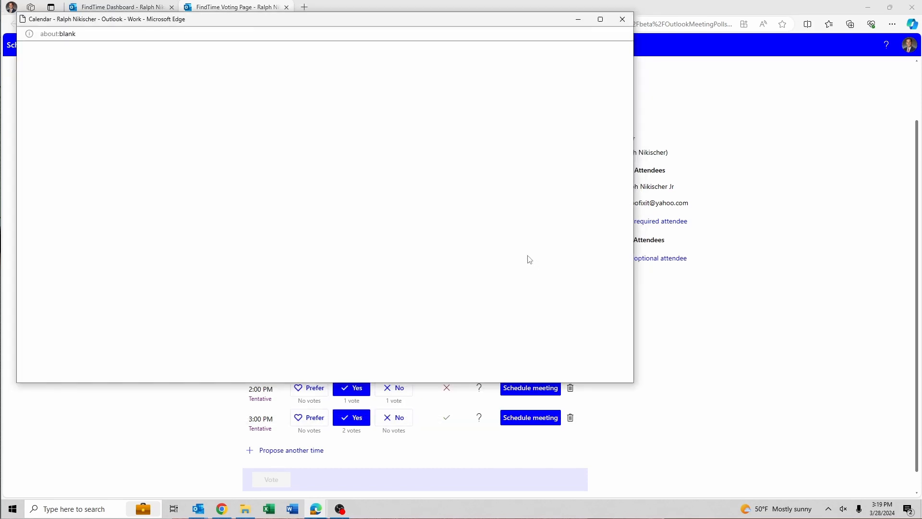
drag(379, 24, 502, 64)
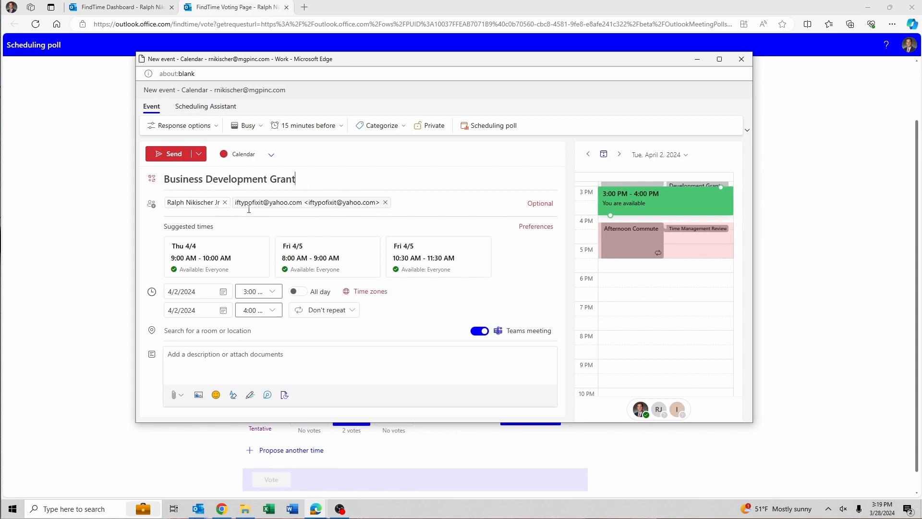
Step: Add the description "At this time we will discuss grant options." to the event and send the meeting invitation
click(242, 363)
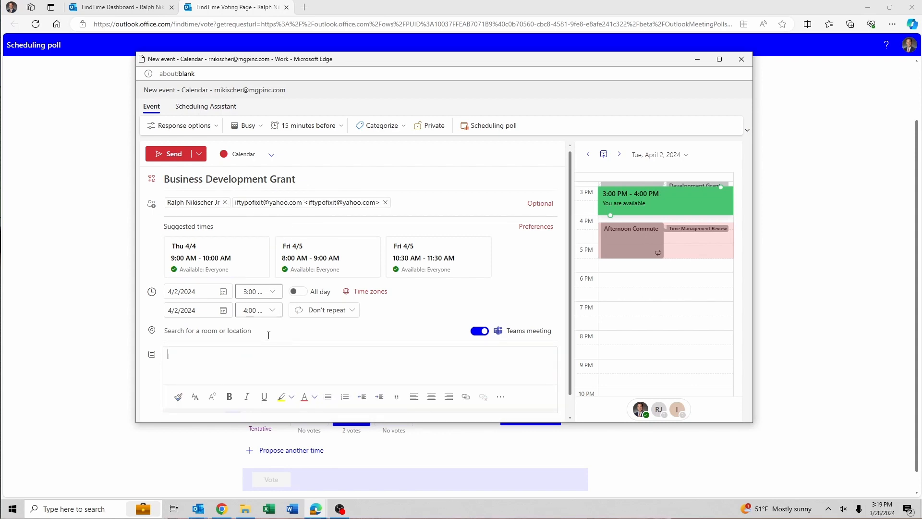
text(At this time we will discuss grant optio)
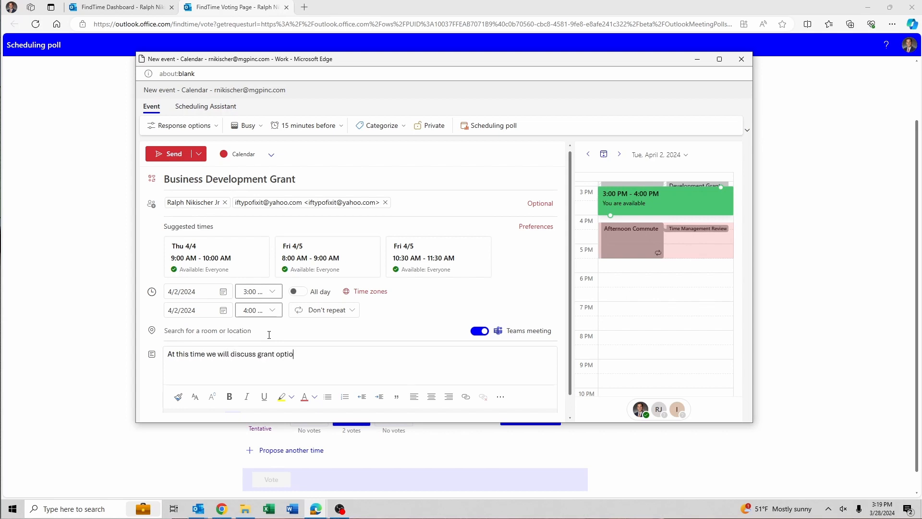
text(ns.)
click(175, 160)
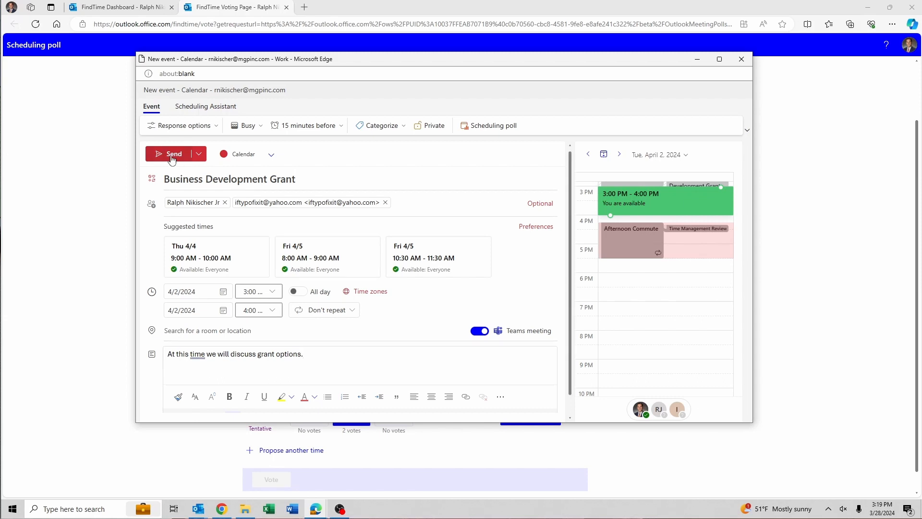